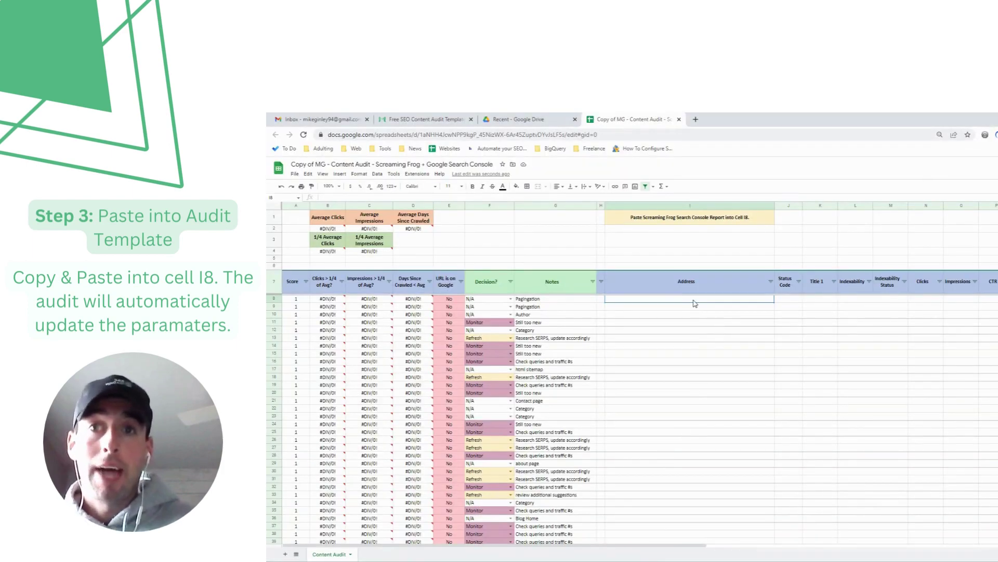
Step: Paste the Search Console export into the audit template starting at cell I8
click(694, 303)
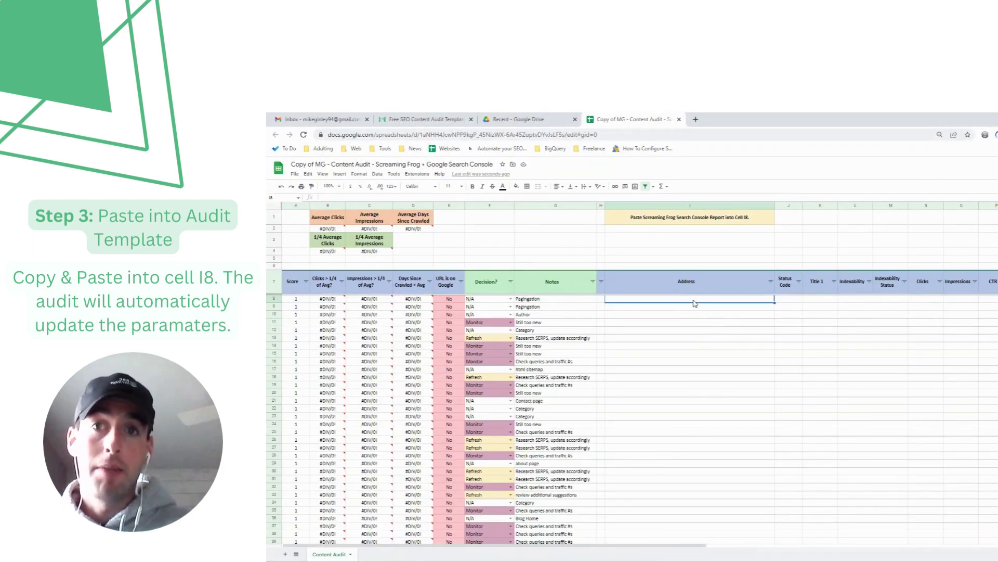
key(ctrl+v)
click(577, 252)
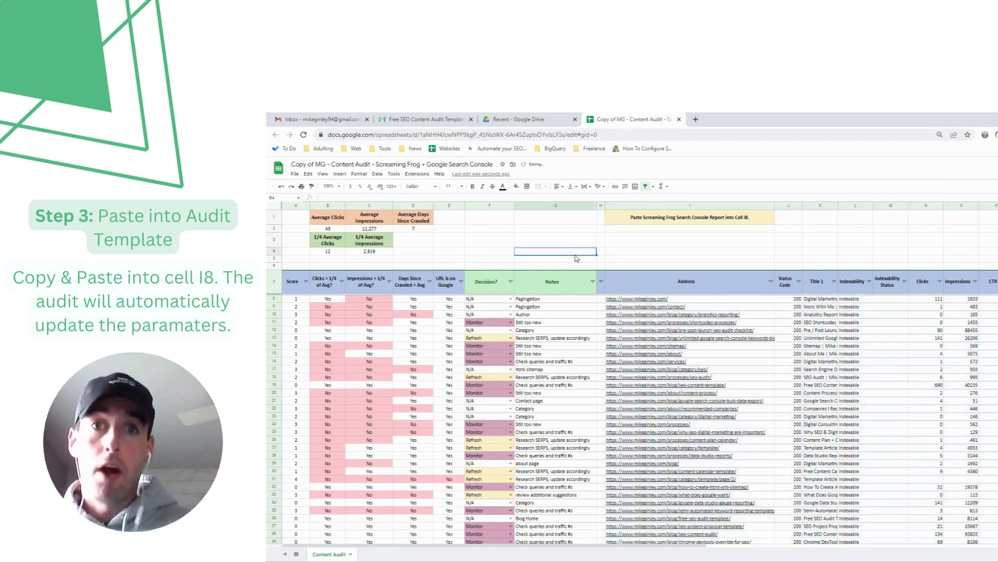
Step: Sort rows A→Z by Clicks > 1/4 of Avg? so No precedes Yes, then return to the Excel export
click(341, 282)
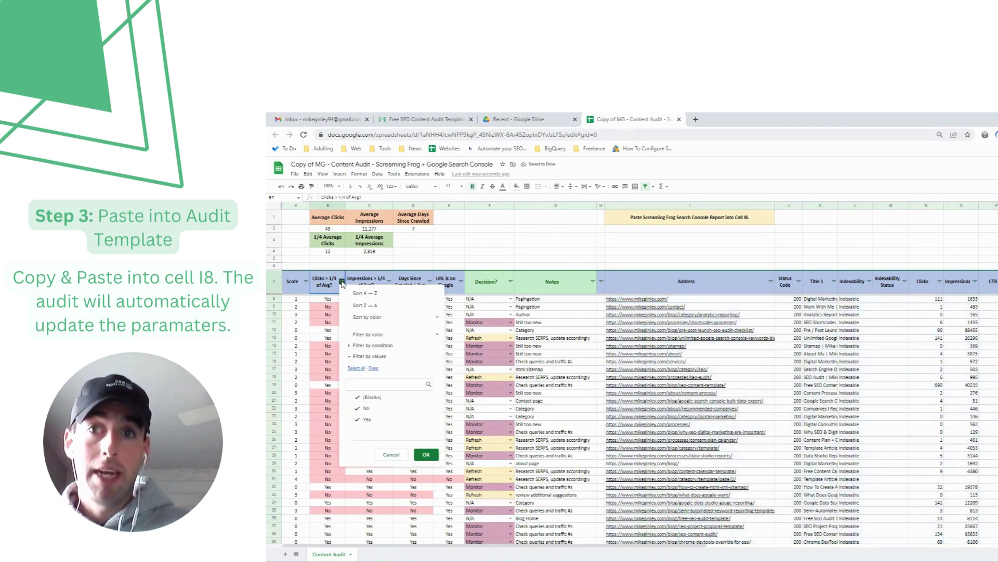
click(351, 292)
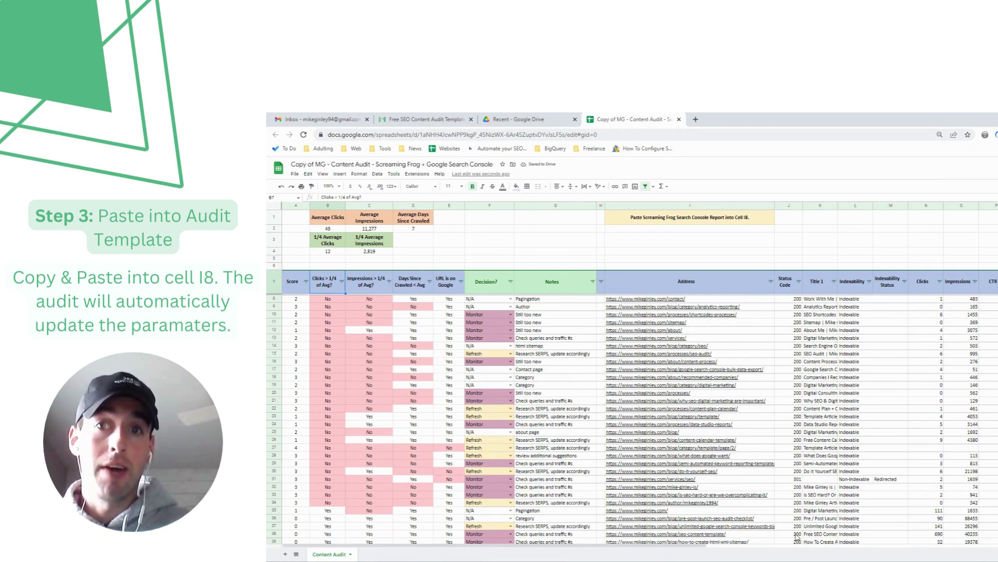
key(alt+Tab)
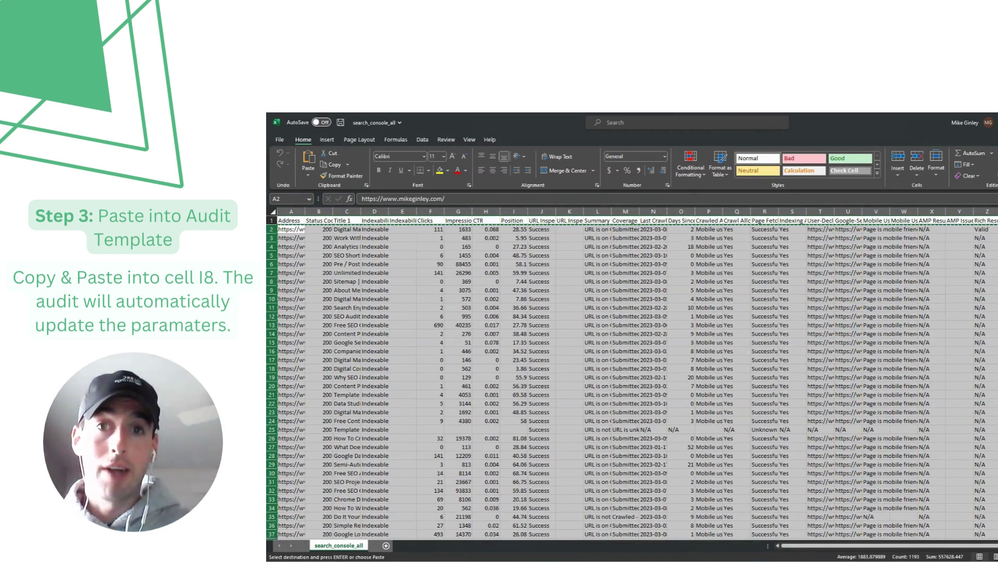
Step: Back in the audit, re-paste the export at I8 and sort A→Z by Clicks > 1/4 of Avg?
key(alt+Tab)
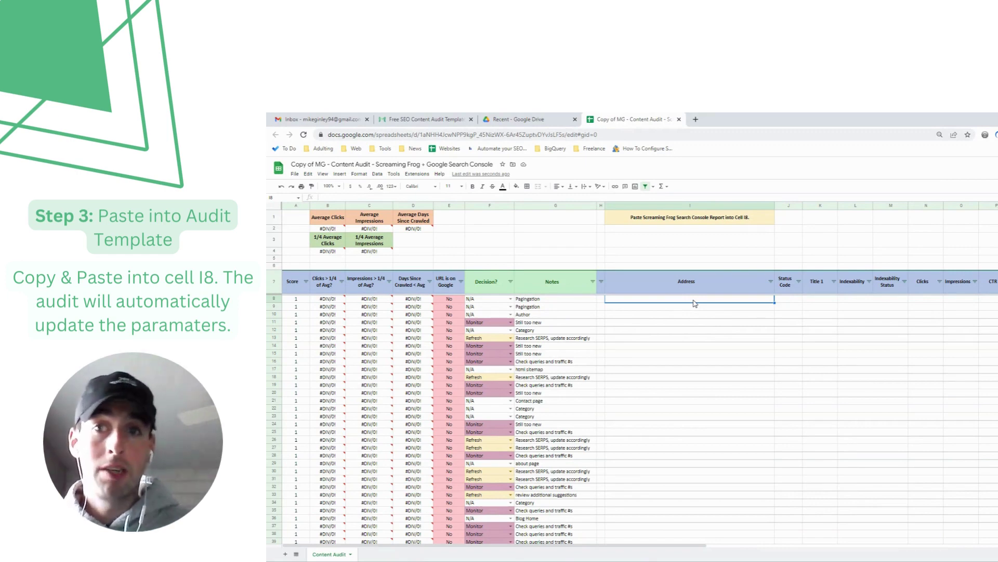
key(ctrl+v)
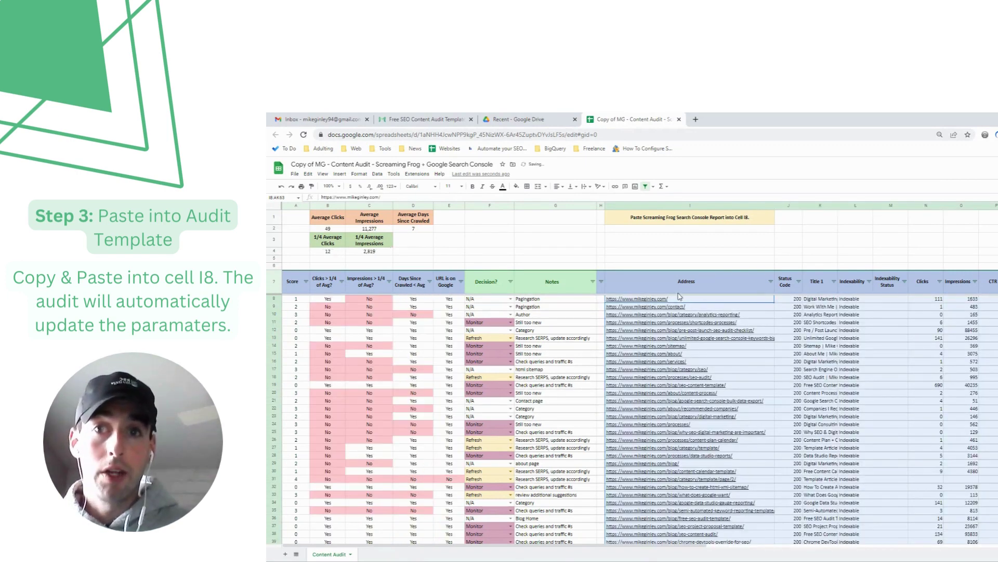
click(577, 251)
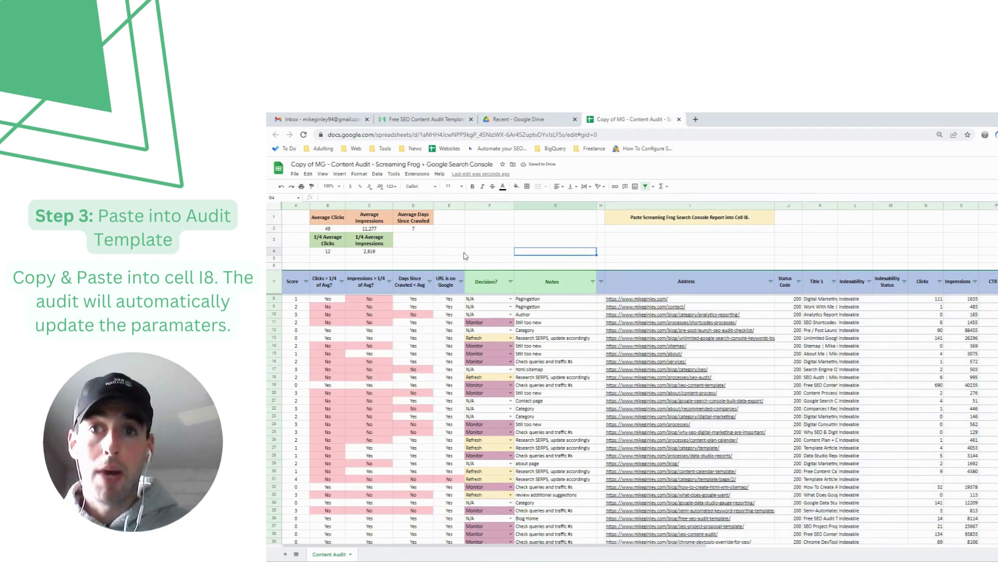
click(342, 281)
click(355, 294)
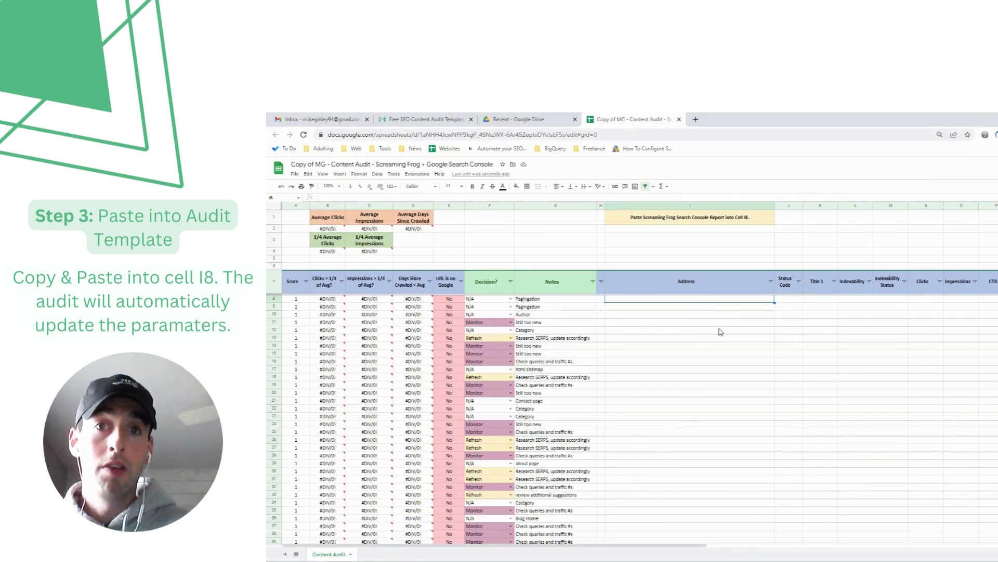
Step: Paste the export at I8 and sort A→Z by Clicks > 1/4 of Avg? (No before Yes)
click(695, 304)
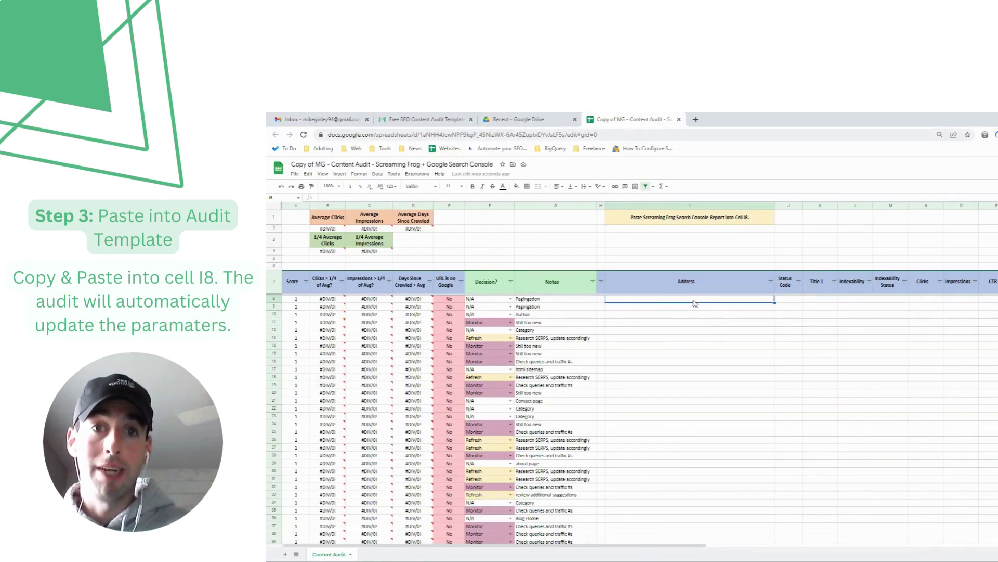
key(ctrl+v)
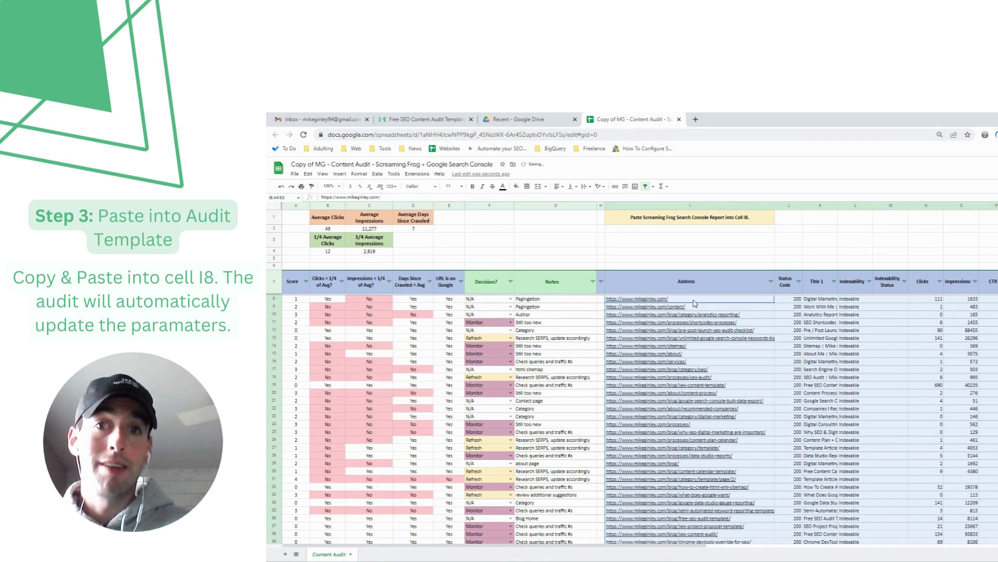
click(556, 252)
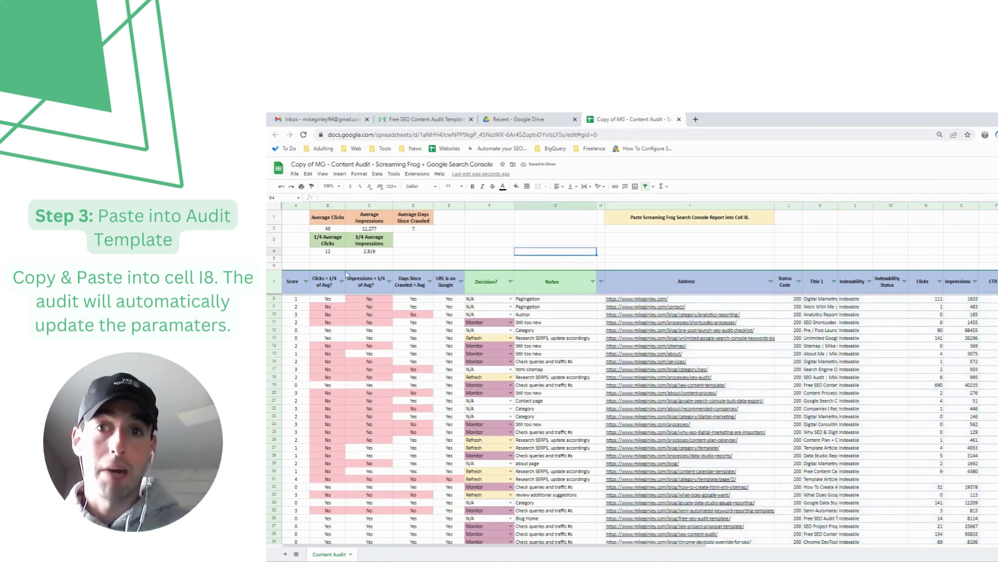
click(342, 282)
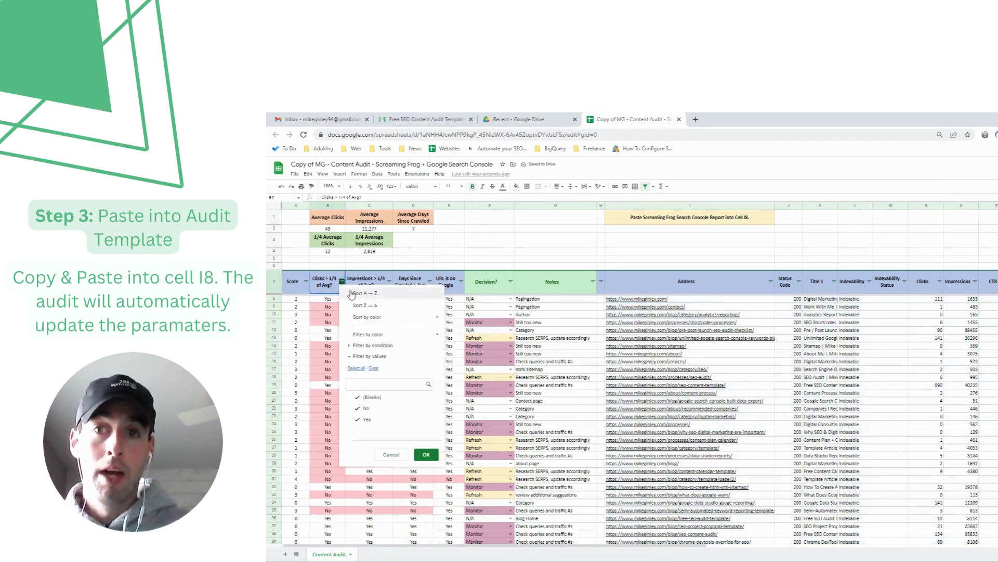
click(367, 294)
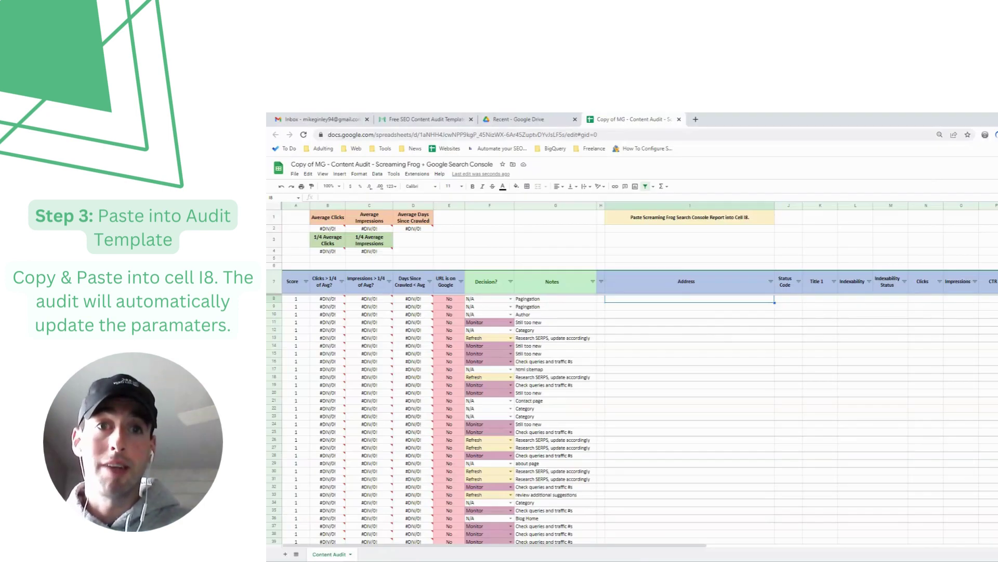
Step: Paste the Search Console export into I8 once more so averages and checkpoint scores recalculate
click(694, 304)
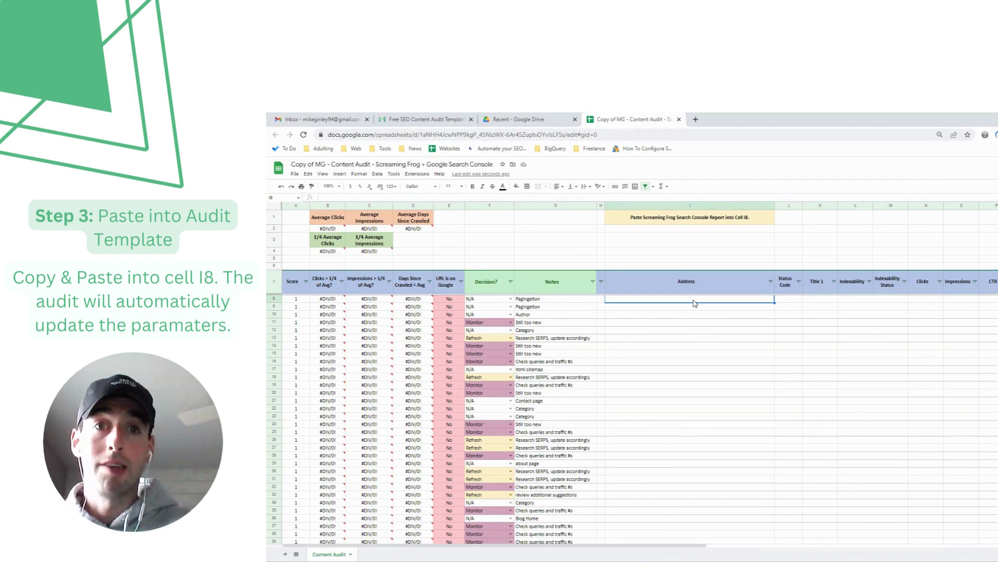
key(ctrl+v)
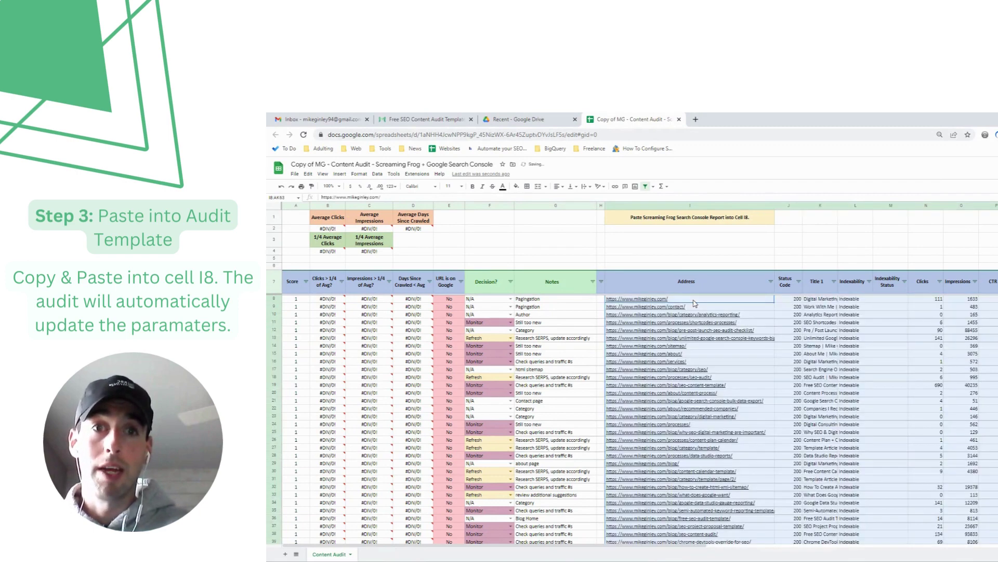
click(576, 258)
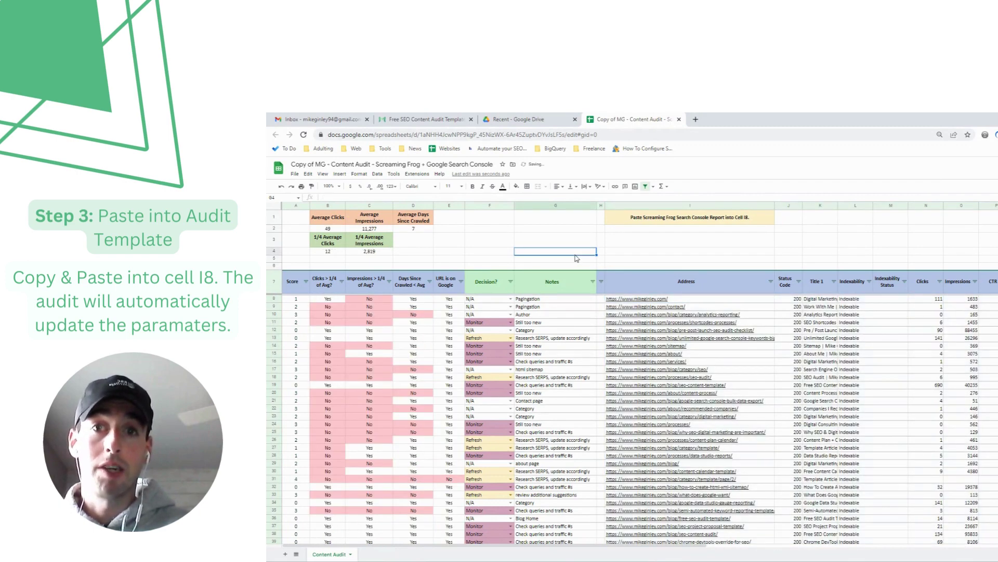